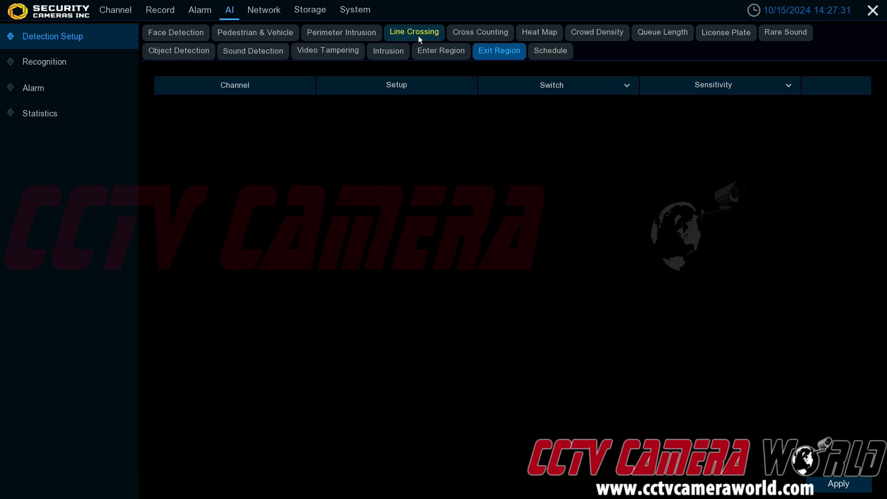
Apply the enabled Pedestrian & Vehicle detection for CH1 and dismiss the notice.
{"action": "left_click", "coordinate": [269, 38]}
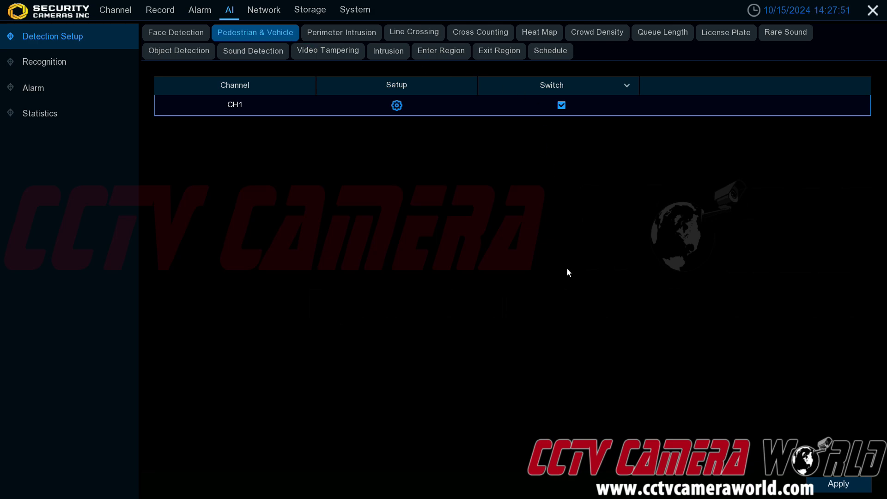
{"action": "left_click", "coordinate": [818, 487]}
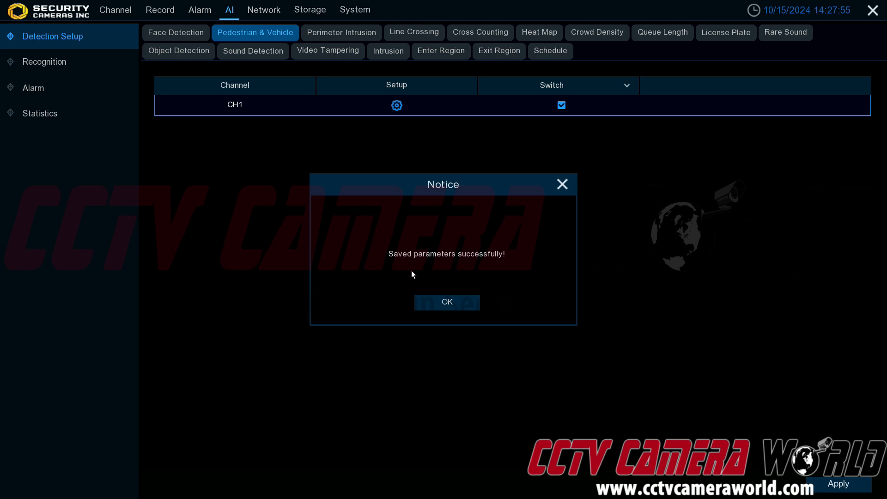
{"action": "left_click", "coordinate": [463, 303]}
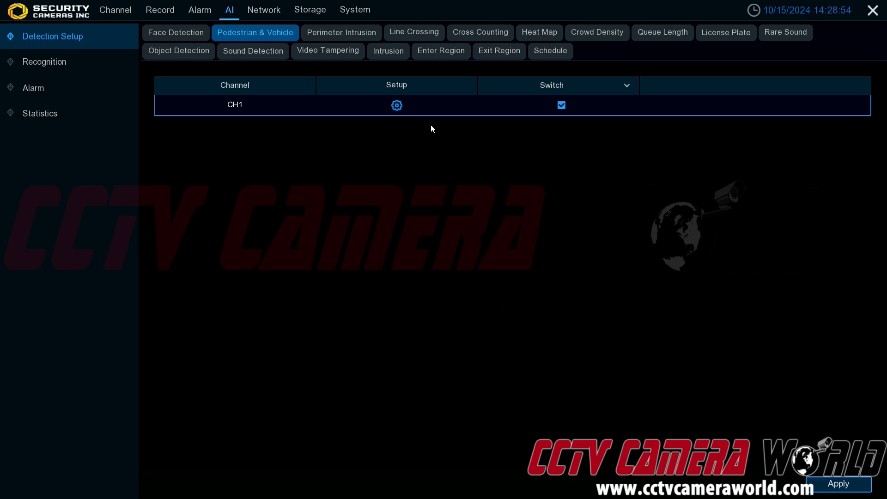
Open CH1's Pedestrian & Vehicle setup and switch the detection area to User-defined.
{"action": "left_click", "coordinate": [402, 108]}
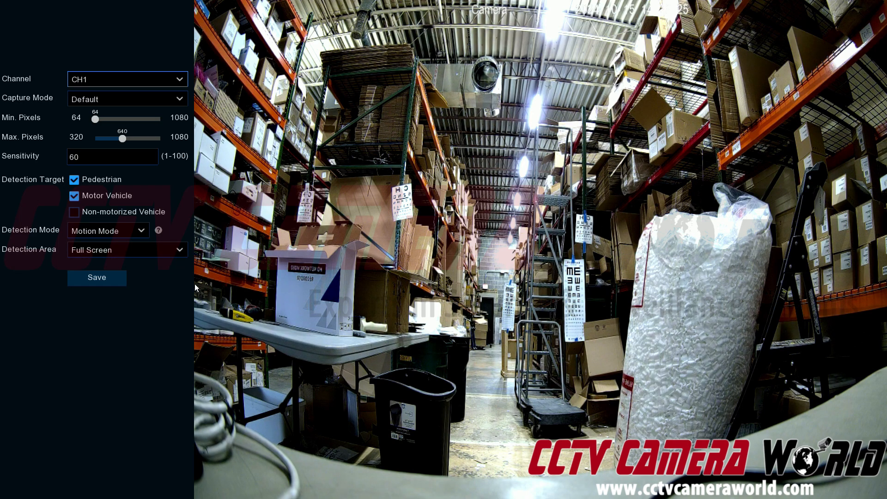
{"action": "left_click", "coordinate": [163, 248]}
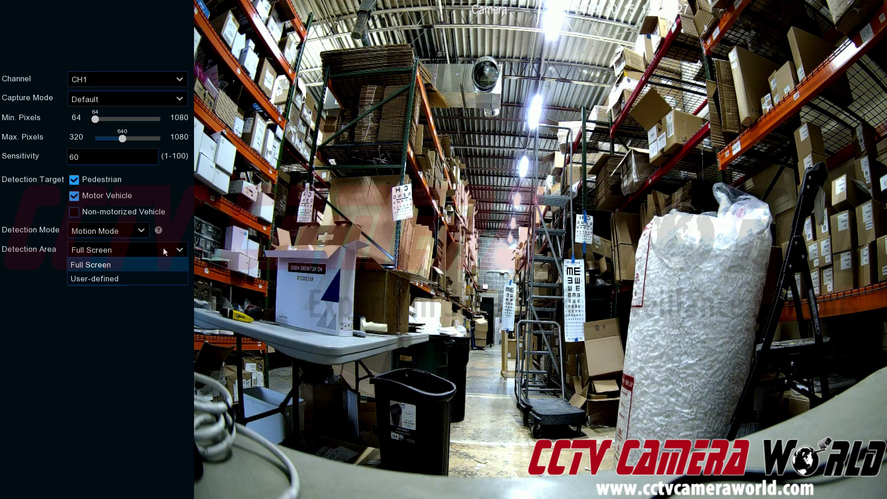
{"action": "left_click", "coordinate": [147, 279]}
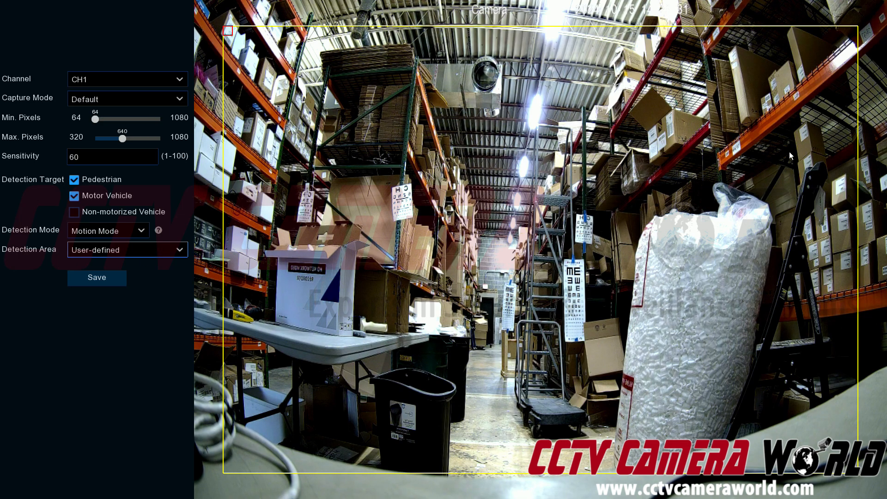
Return the detection area to Full Screen, save the settings and leave the setup page.
{"action": "left_click", "coordinate": [111, 256]}
{"action": "left_click", "coordinate": [109, 266]}
{"action": "left_click", "coordinate": [106, 277]}
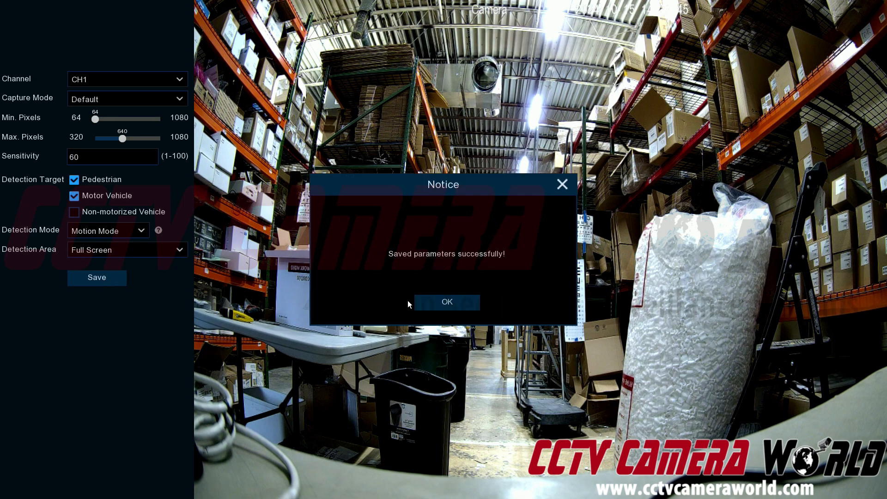
{"action": "right_click", "coordinate": [340, 165]}
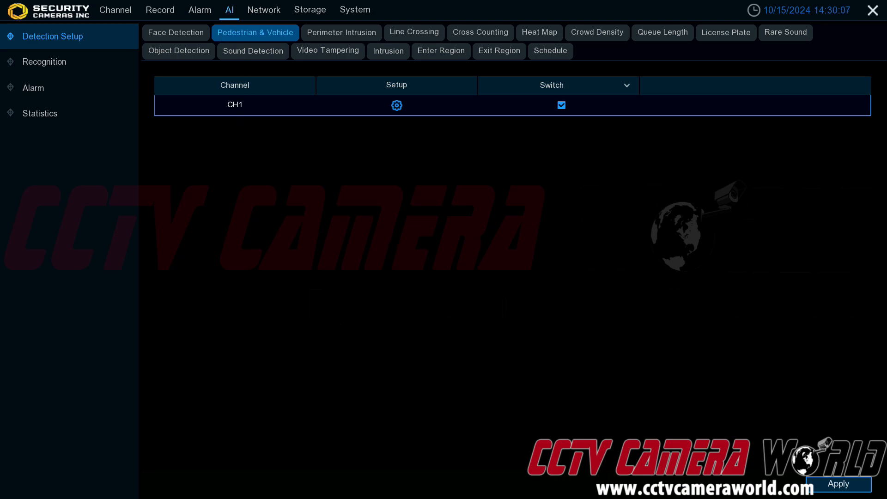
Open the Perimeter Intrusion tab and read the help note beside its switch.
{"action": "left_click", "coordinate": [366, 31]}
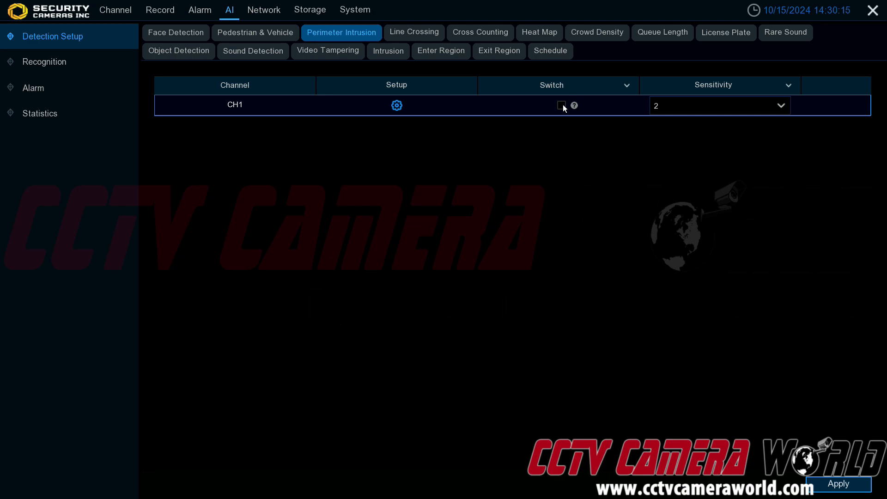
{"action": "mouse_move", "coordinate": [573, 107]}
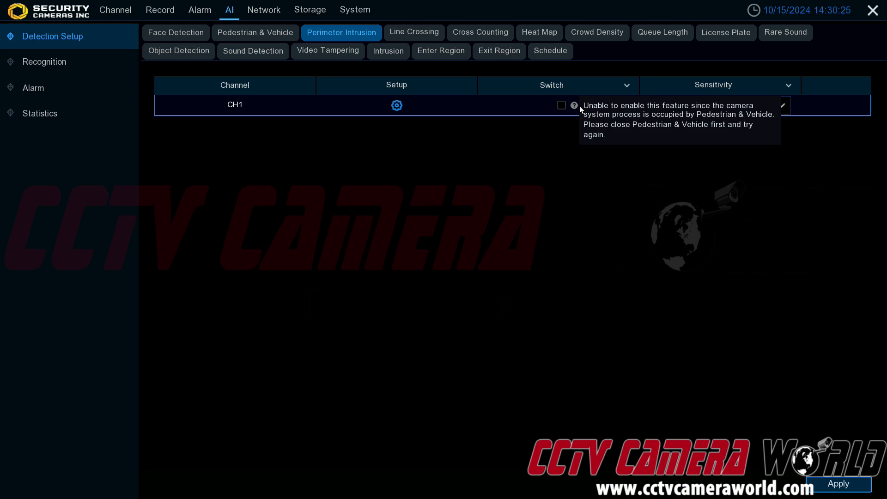
Disable Pedestrian & Vehicle detection for CH1 and apply the change.
{"action": "left_click", "coordinate": [175, 32]}
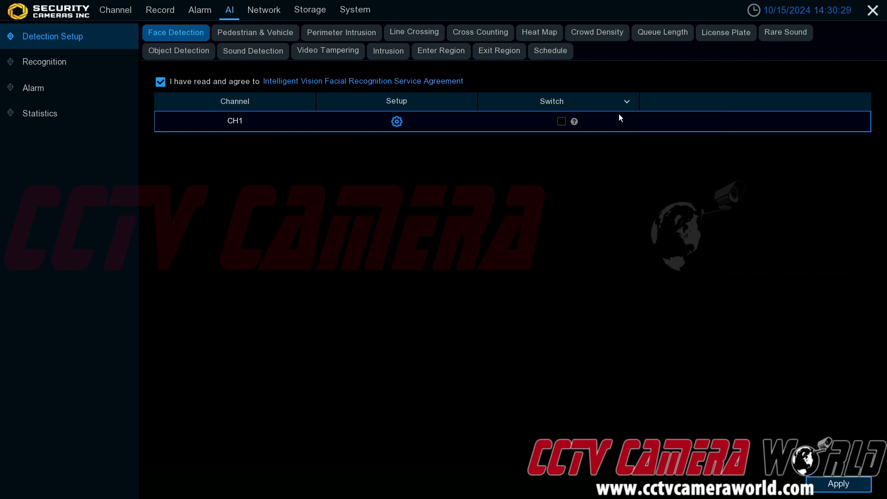
{"action": "left_click", "coordinate": [277, 34]}
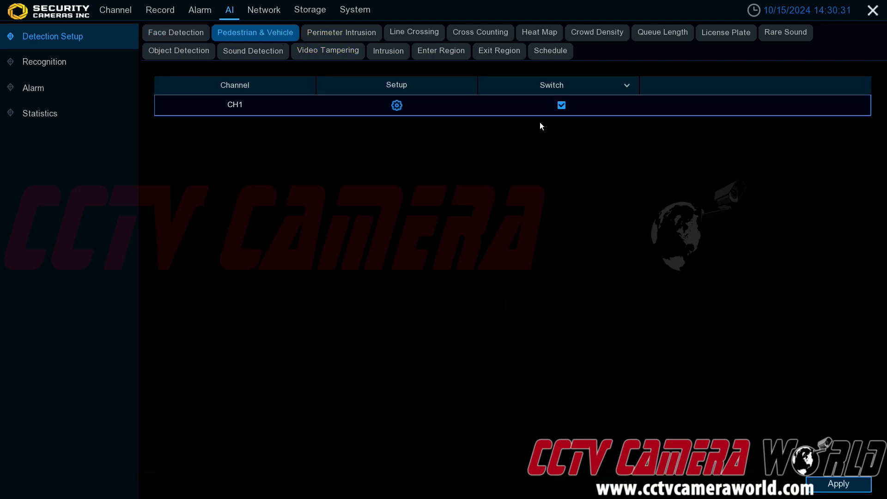
{"action": "left_click", "coordinate": [561, 105]}
{"action": "left_click", "coordinate": [838, 483]}
{"action": "left_click", "coordinate": [458, 302]}
Try to enable Perimeter Intrusion for CH1, then return to the Pedestrian & Vehicle tab.
{"action": "left_click", "coordinate": [342, 30]}
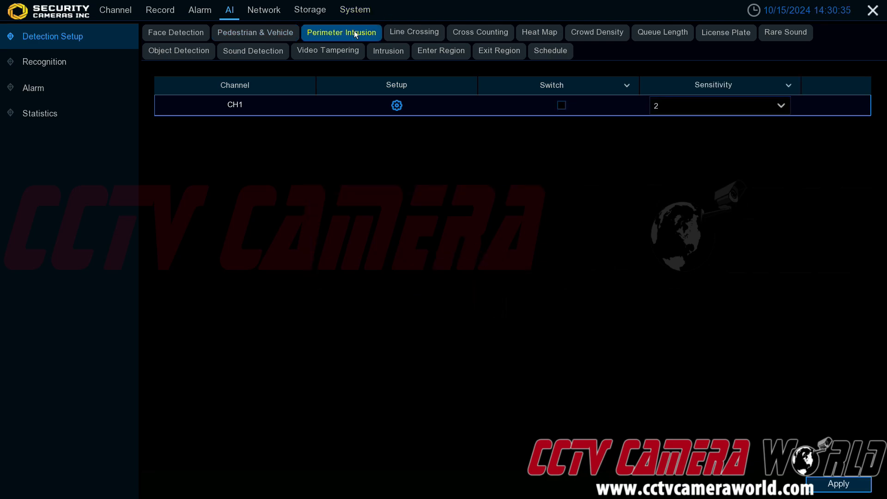
{"action": "left_click", "coordinate": [560, 108]}
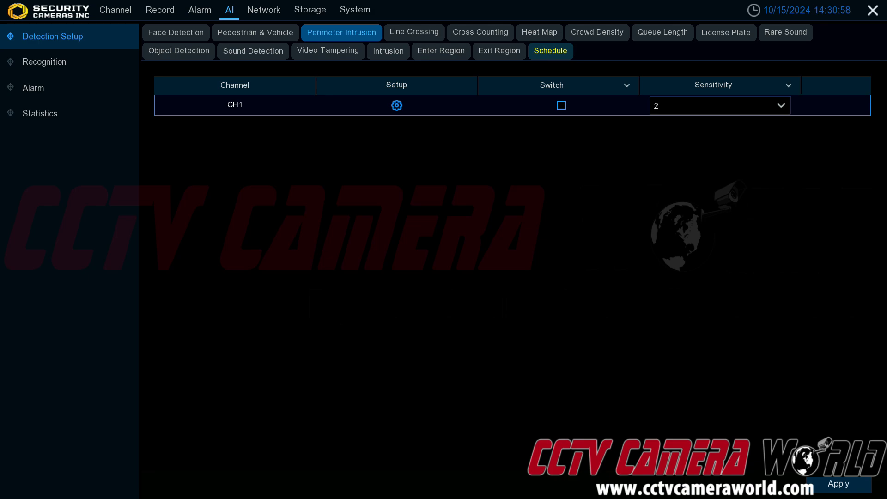
{"action": "left_click", "coordinate": [223, 37]}
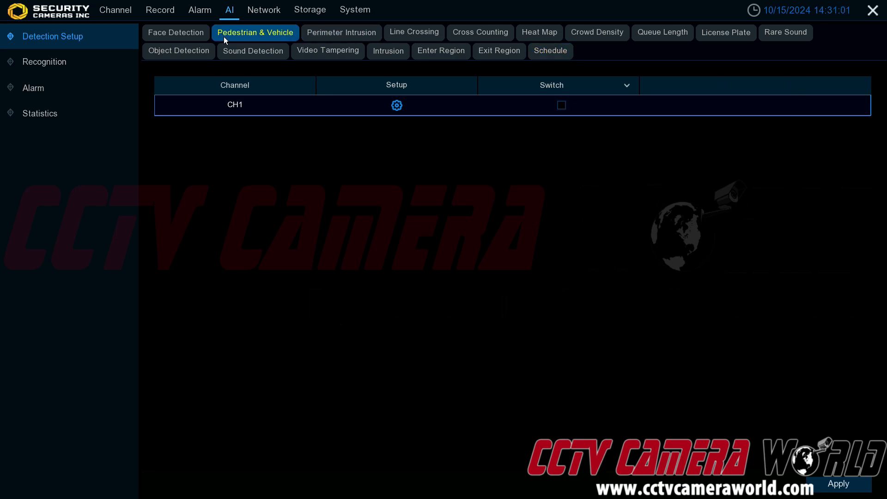
Open the AI schedule and mark the entire week for Face Detection.
{"action": "left_click", "coordinate": [551, 57]}
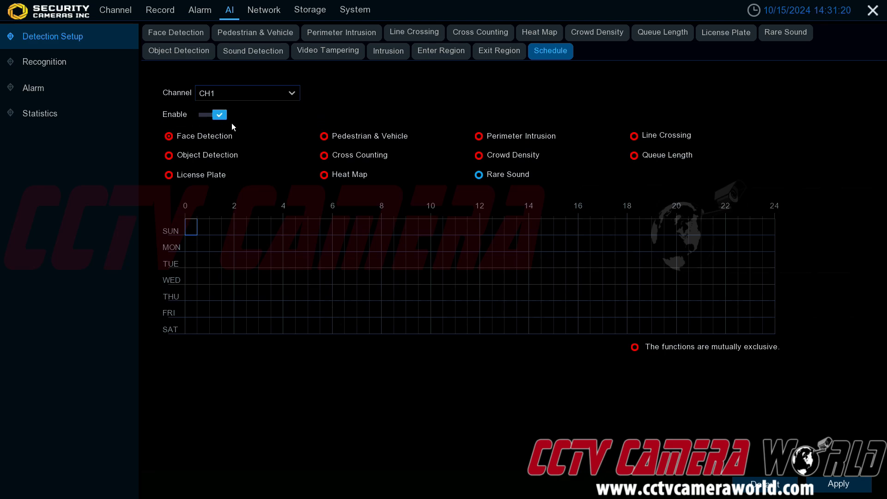
{"action": "left_click_drag", "start_coordinate": [207, 237], "coordinate": [772, 333]}
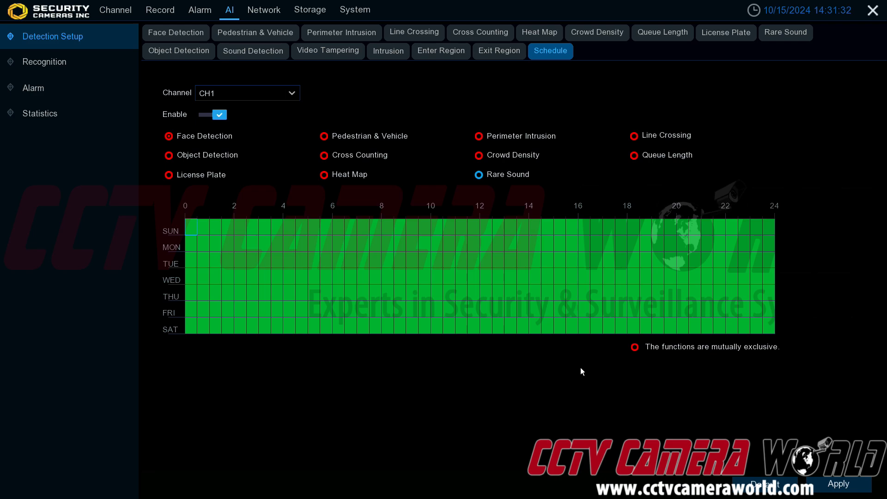
Erase time blocks from the week grid, finishing by clearing the whole week.
{"action": "left_click_drag", "start_coordinate": [270, 263], "coordinate": [372, 310]}
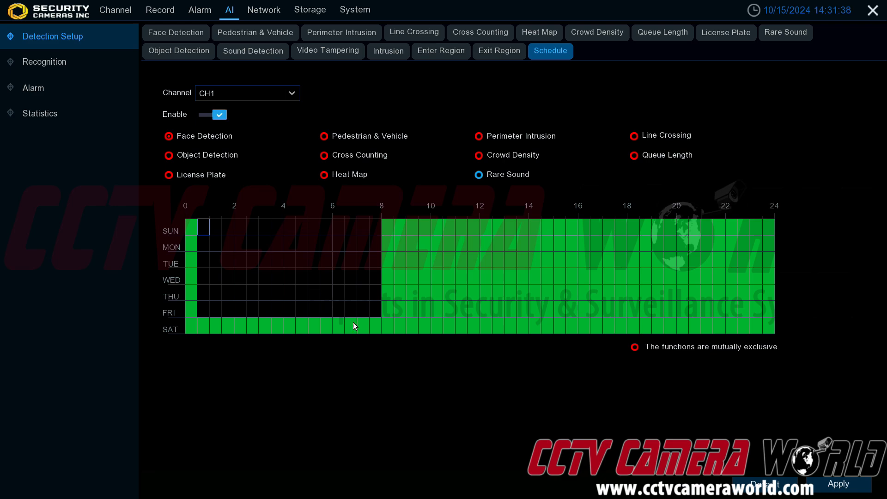
{"action": "left_click_drag", "start_coordinate": [389, 227], "coordinate": [408, 321]}
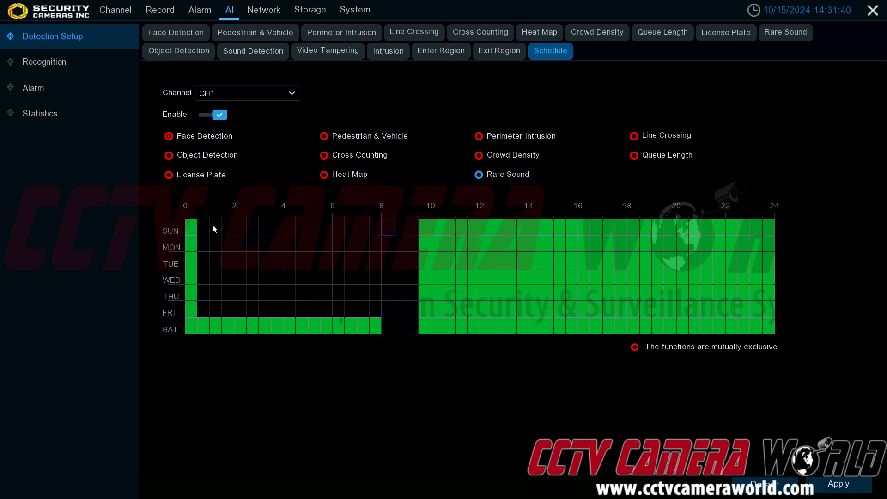
{"action": "left_click_drag", "start_coordinate": [191, 227], "coordinate": [780, 337]}
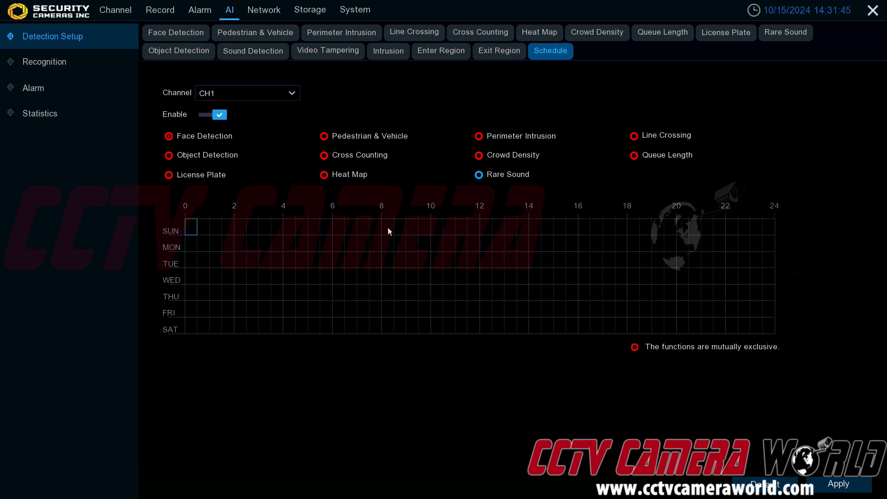
Schedule Face Detection from 0 to 8 and from 18 to 24 on every day and apply.
{"action": "left_click_drag", "start_coordinate": [194, 224], "coordinate": [375, 333]}
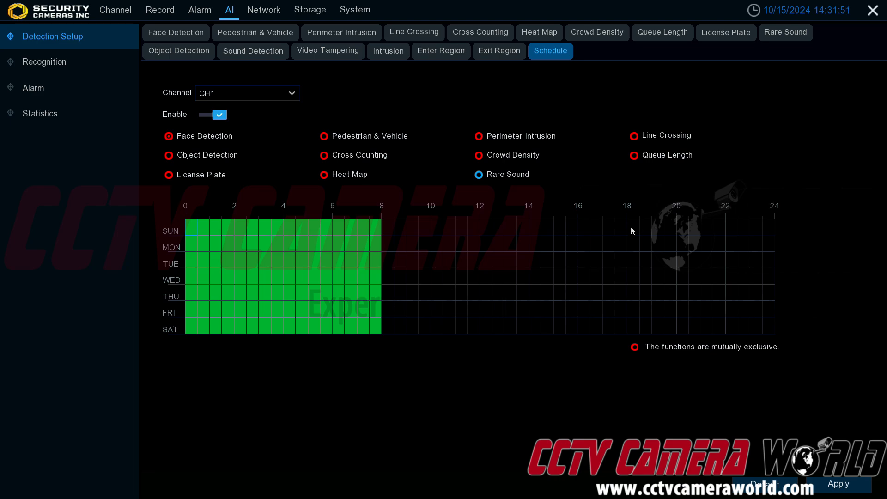
{"action": "left_click_drag", "start_coordinate": [630, 226], "coordinate": [770, 332]}
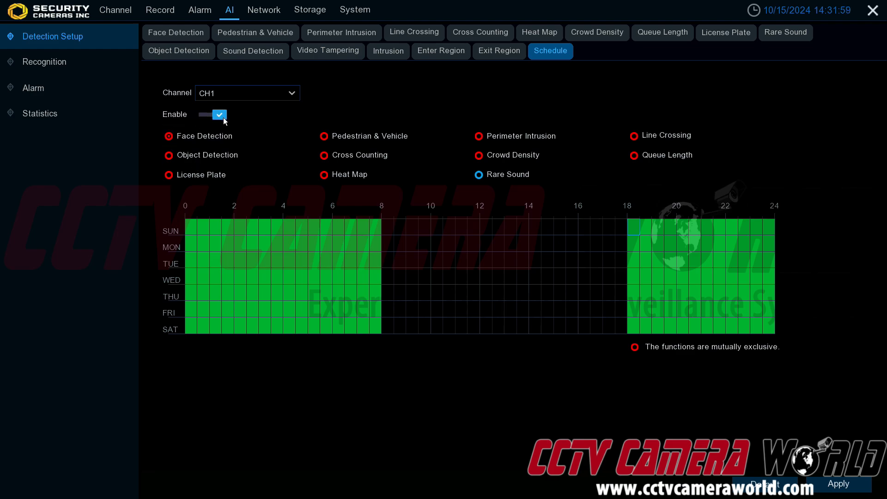
{"action": "left_click", "coordinate": [838, 484]}
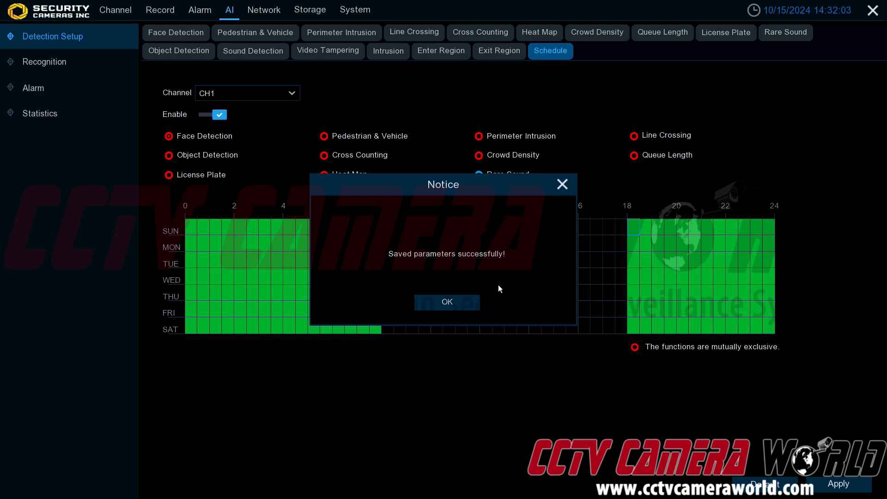
{"action": "left_click", "coordinate": [454, 303]}
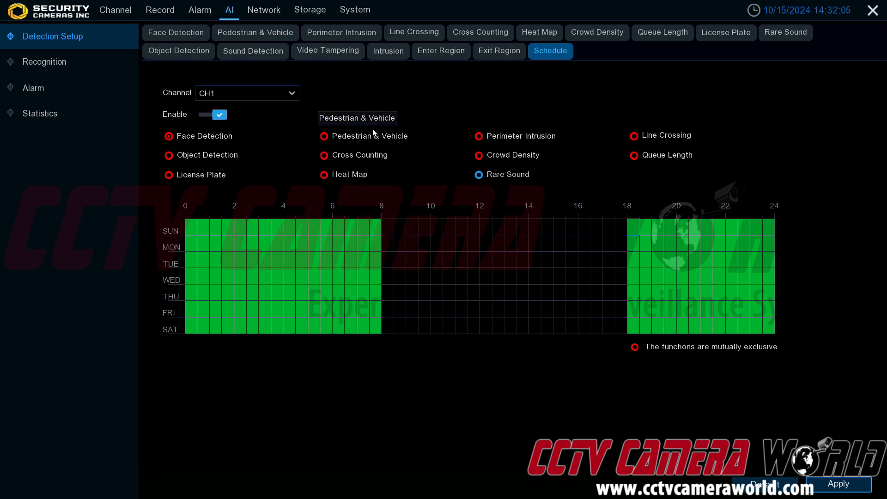
Select Pedestrian & Vehicle, Perimeter Intrusion and Crowd Density in the schedule's function list to compare them.
{"action": "left_click", "coordinate": [328, 137]}
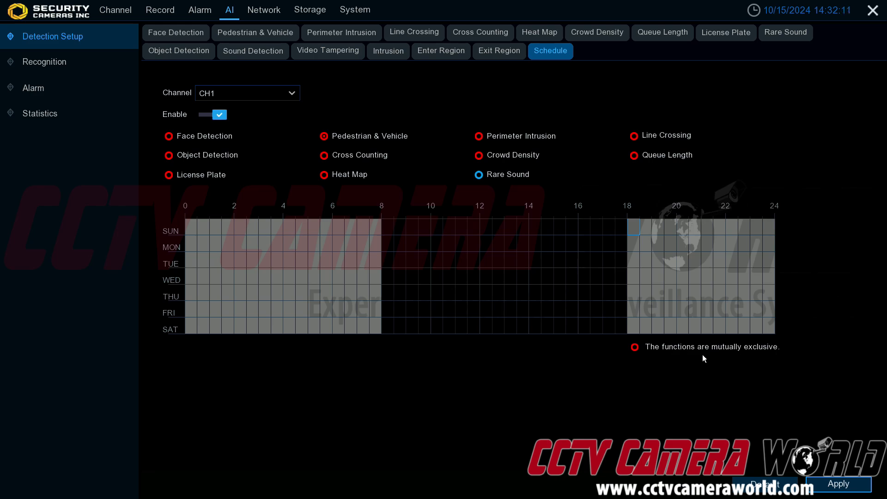
{"action": "left_click", "coordinate": [480, 136]}
{"action": "left_click", "coordinate": [479, 155]}
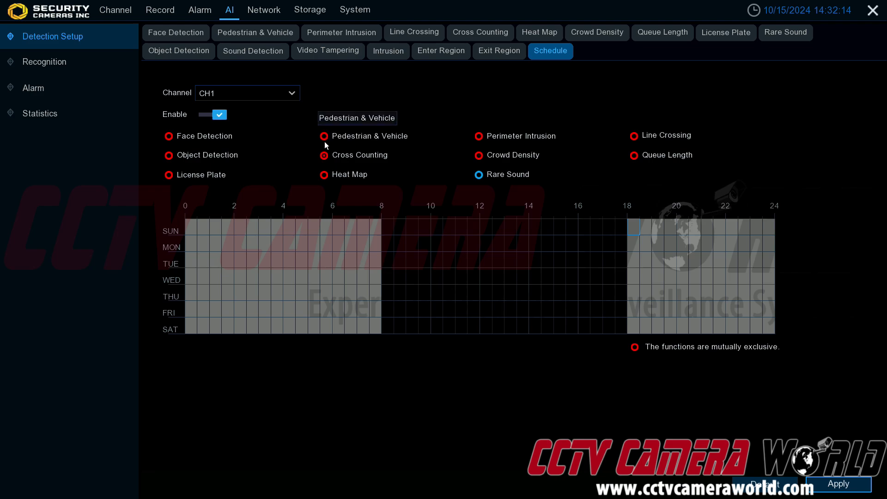
Browse the Pedestrian & Vehicle, Face Detection, Perimeter Intrusion, Line Crossing and Cross Counting tabs' switch settings.
{"action": "left_click", "coordinate": [260, 33]}
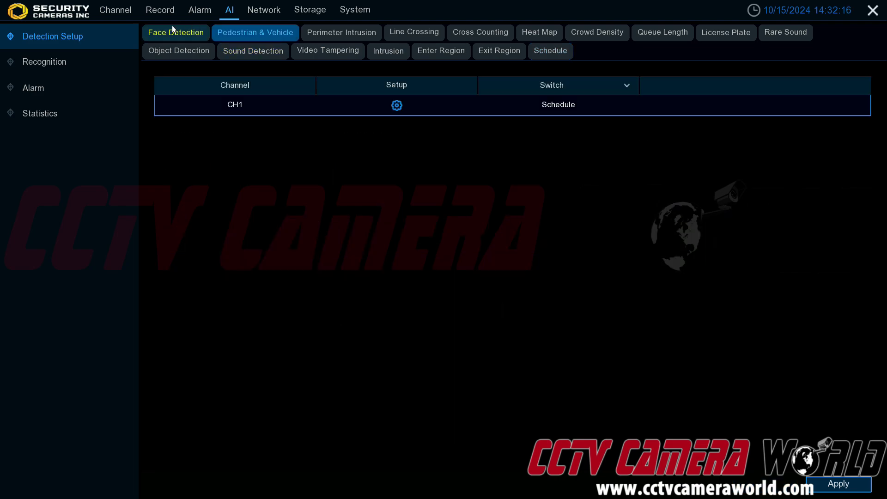
{"action": "left_click", "coordinate": [159, 35]}
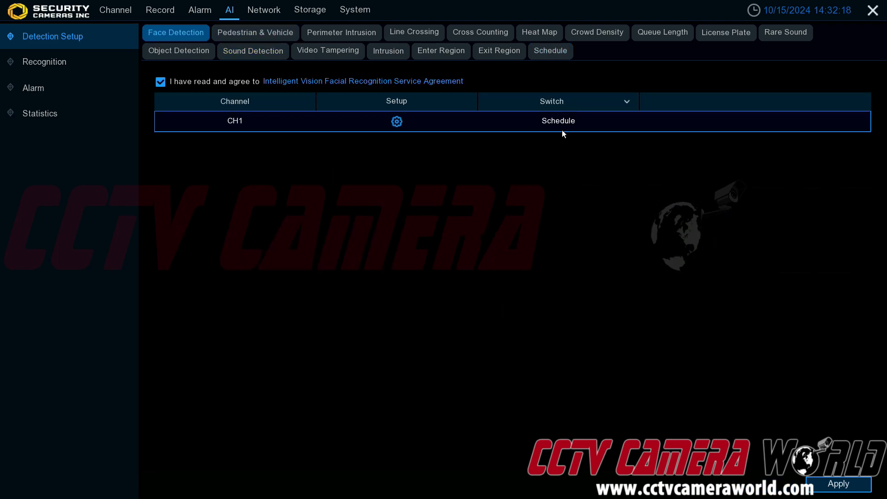
{"action": "left_click", "coordinate": [257, 34]}
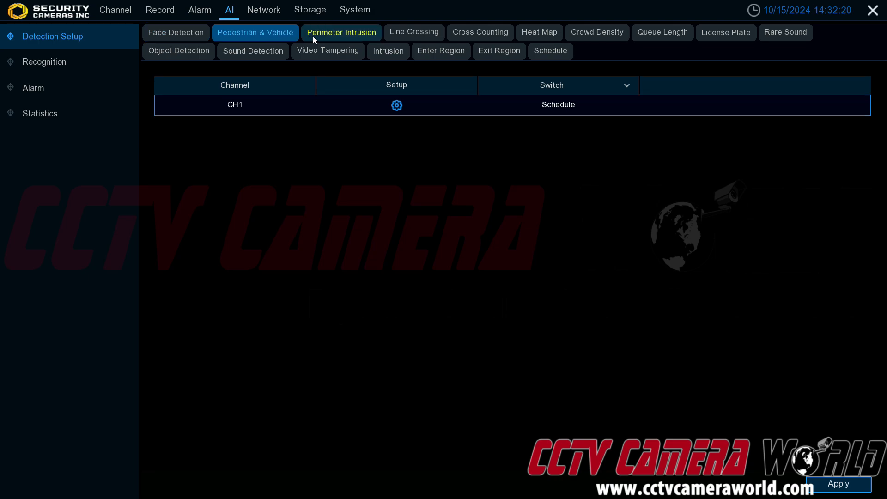
{"action": "left_click", "coordinate": [312, 36]}
{"action": "left_click", "coordinate": [401, 41]}
{"action": "left_click", "coordinate": [474, 38]}
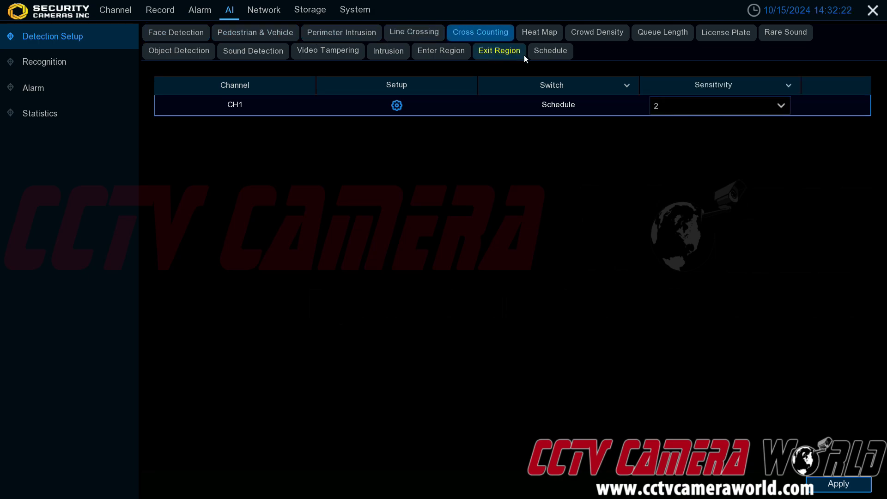
Clear the Face Detection time blocks from 0–8 and 18–24 in the weekly schedule.
{"action": "left_click", "coordinate": [550, 52]}
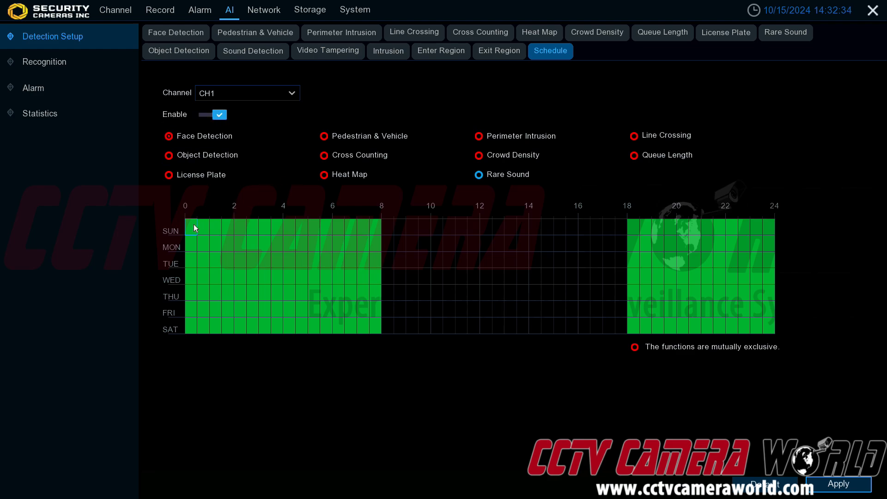
{"action": "left_click_drag", "start_coordinate": [193, 224], "coordinate": [377, 328]}
{"action": "left_click_drag", "start_coordinate": [633, 227], "coordinate": [770, 330]}
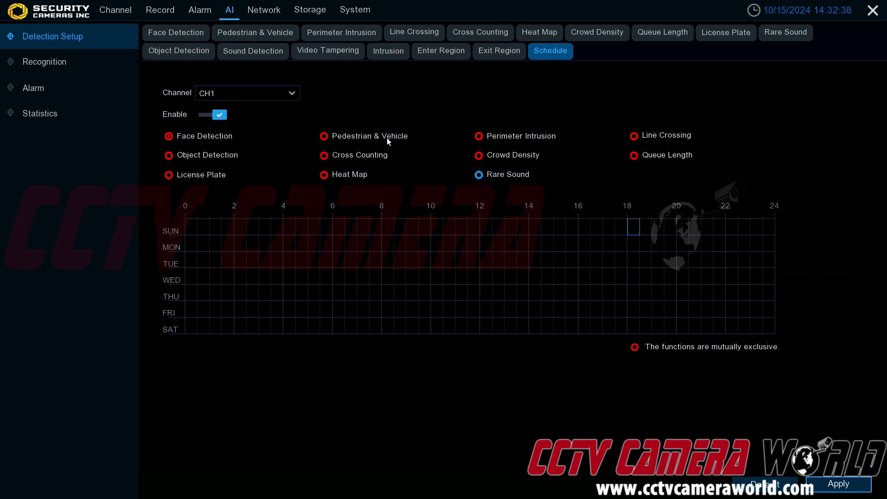
Schedule Pedestrian & Vehicle from 0 to about 22:30 on every day, apply, and close the notice.
{"action": "left_click", "coordinate": [324, 136]}
{"action": "left_click_drag", "start_coordinate": [197, 224], "coordinate": [737, 327]}
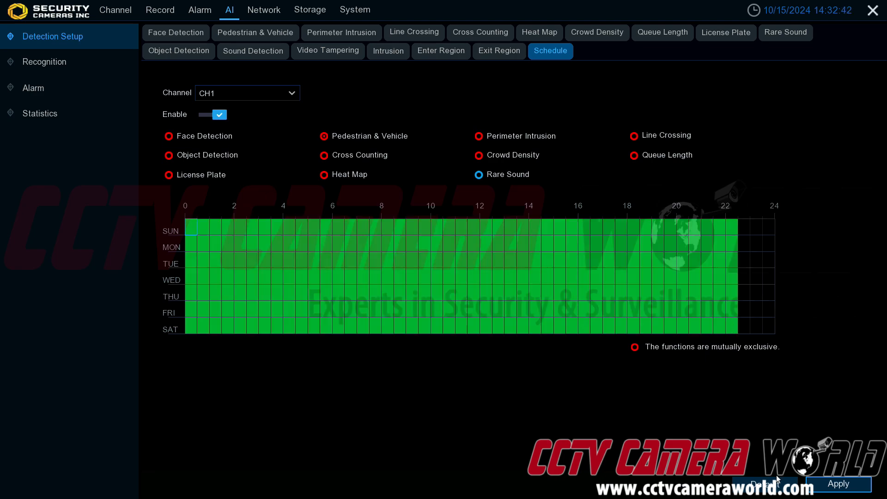
{"action": "left_click", "coordinate": [823, 488]}
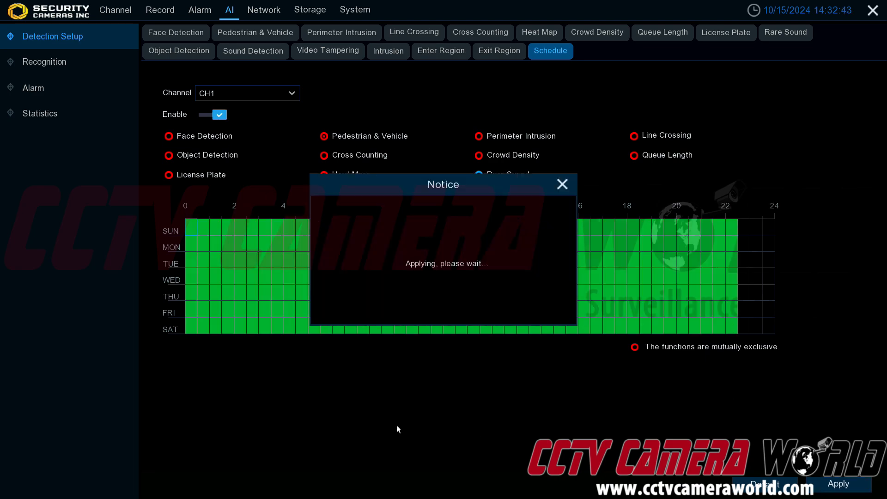
{"action": "left_click", "coordinate": [567, 190]}
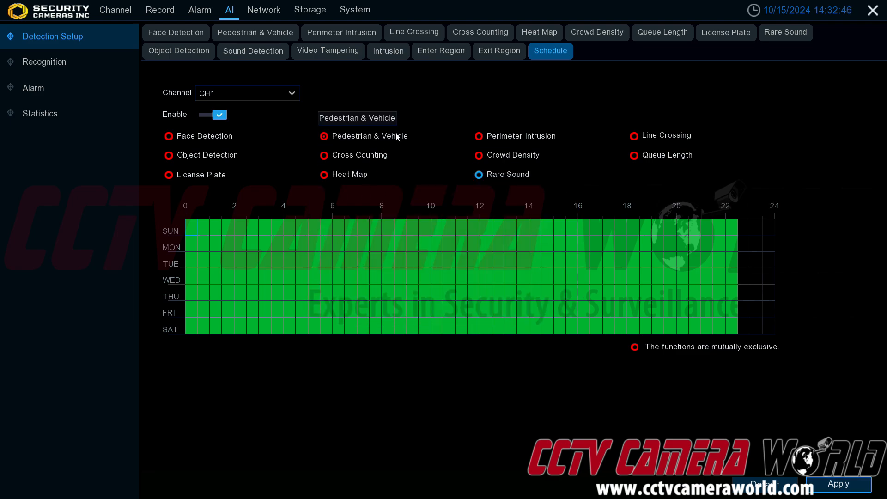
Compare the Face Detection and Pedestrian & Vehicle weekly schedules, checking the Face Detection tab in between.
{"action": "left_click", "coordinate": [177, 135]}
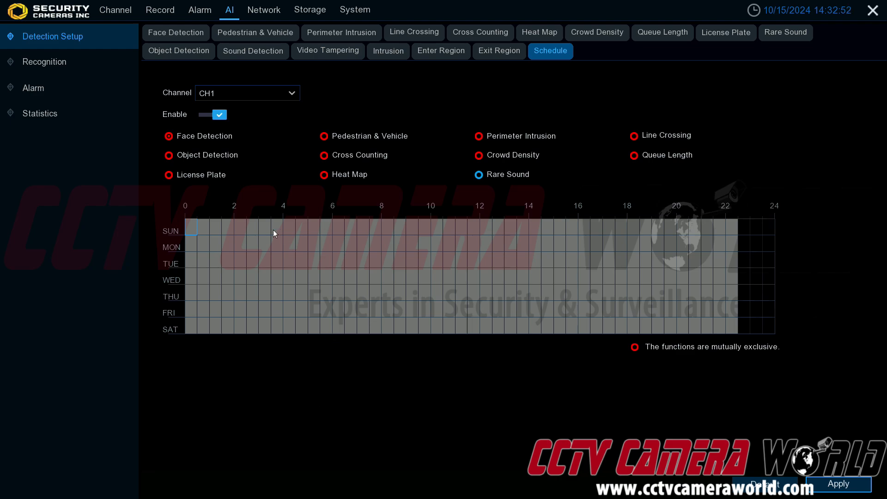
{"action": "left_click", "coordinate": [325, 135]}
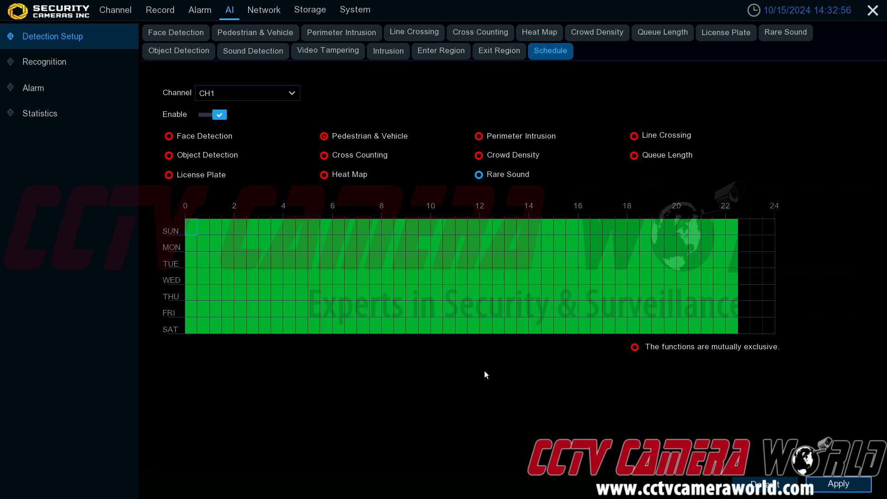
{"action": "left_click", "coordinate": [185, 33]}
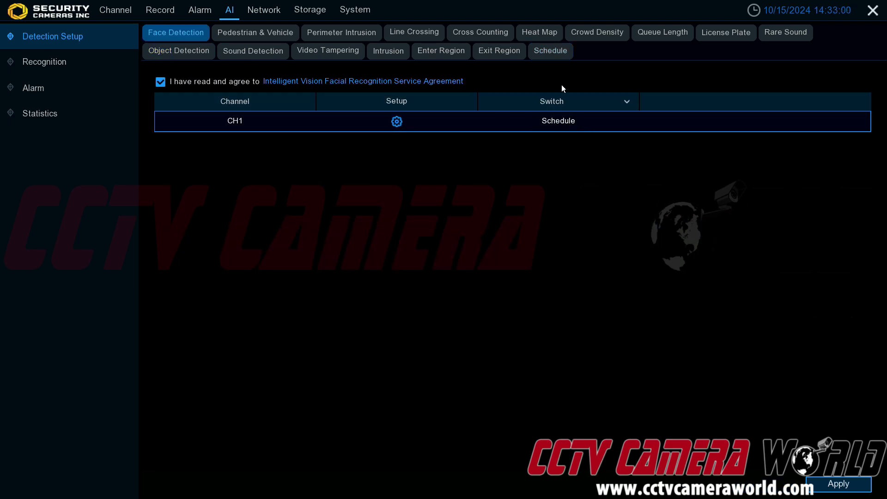
{"action": "left_click", "coordinate": [550, 50]}
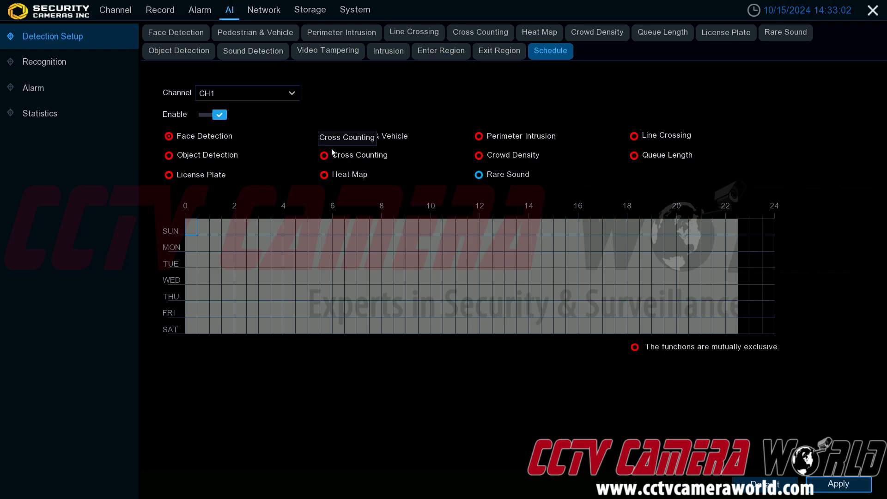
{"action": "left_click", "coordinate": [323, 138]}
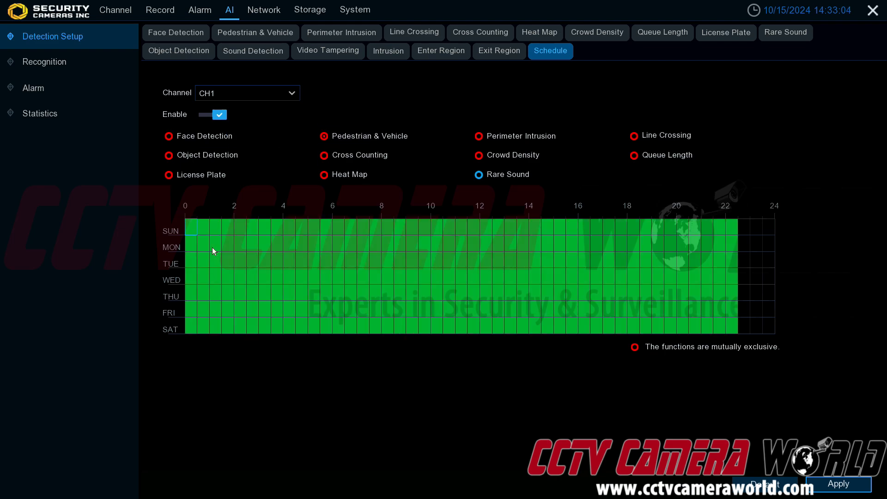
Open CH1's Pedestrian & Vehicle setup to review its detection settings, and leave it without saving.
{"action": "left_click", "coordinate": [253, 34]}
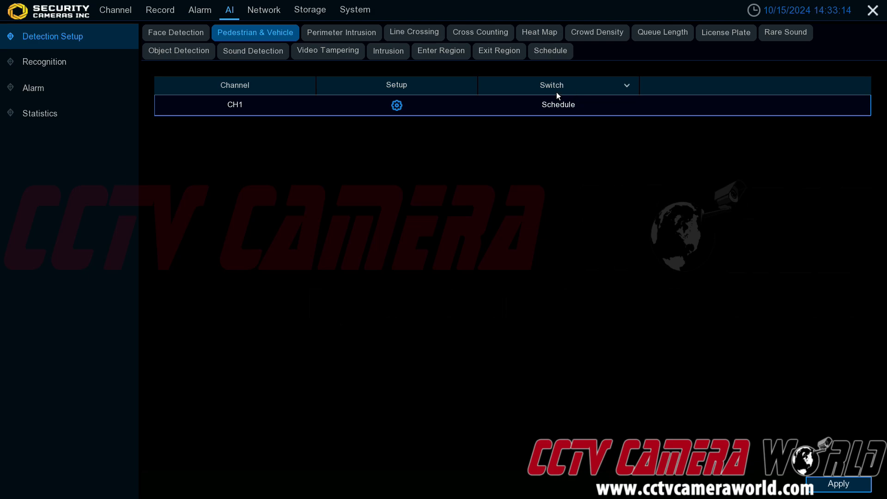
{"action": "left_click", "coordinate": [396, 106]}
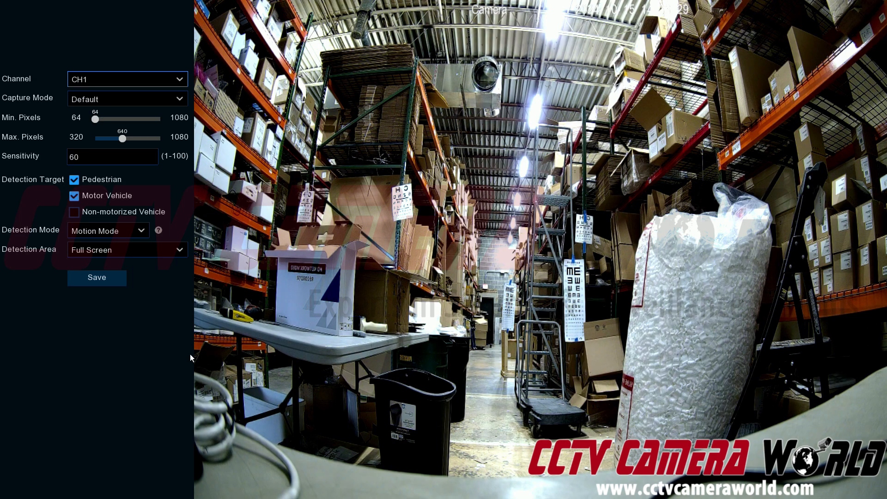
{"action": "right_click", "coordinate": [207, 303]}
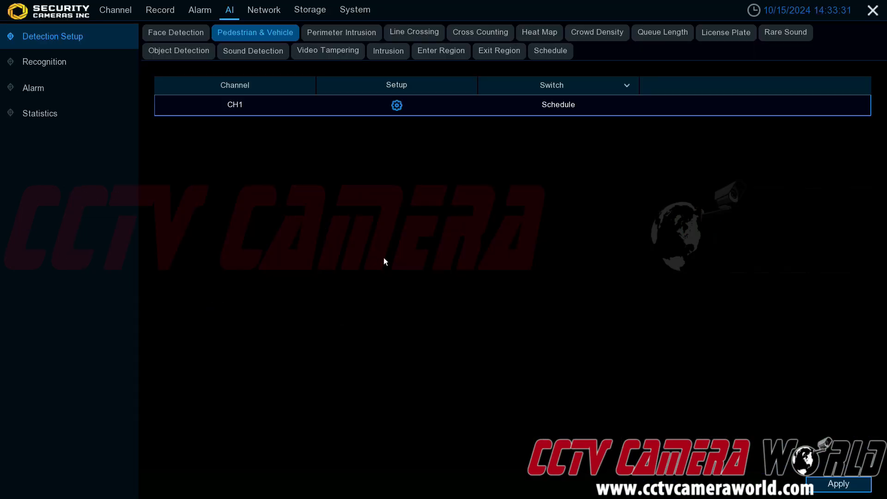